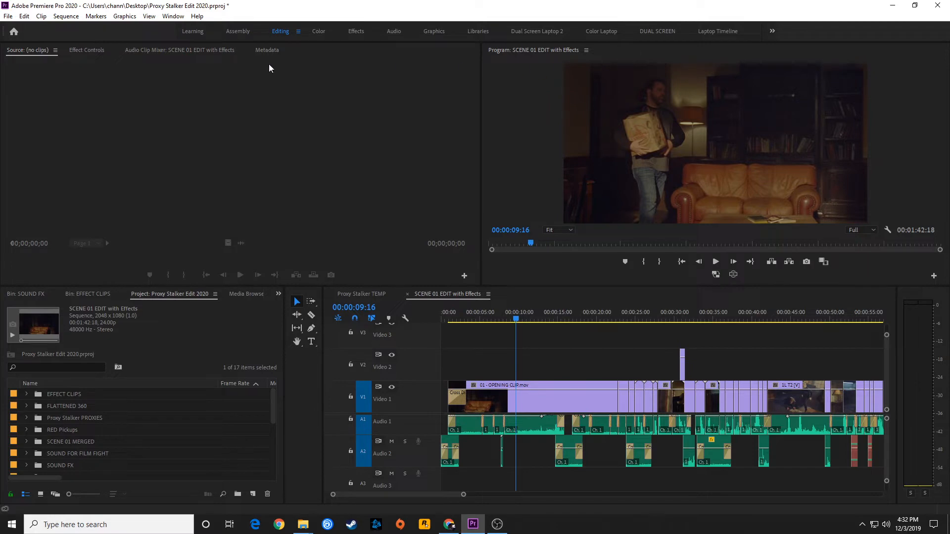
- Switch to the Learning and Assembly workspaces and look over the Assembly layout's panels
{"action": "left_click", "coordinate": [197, 31]}
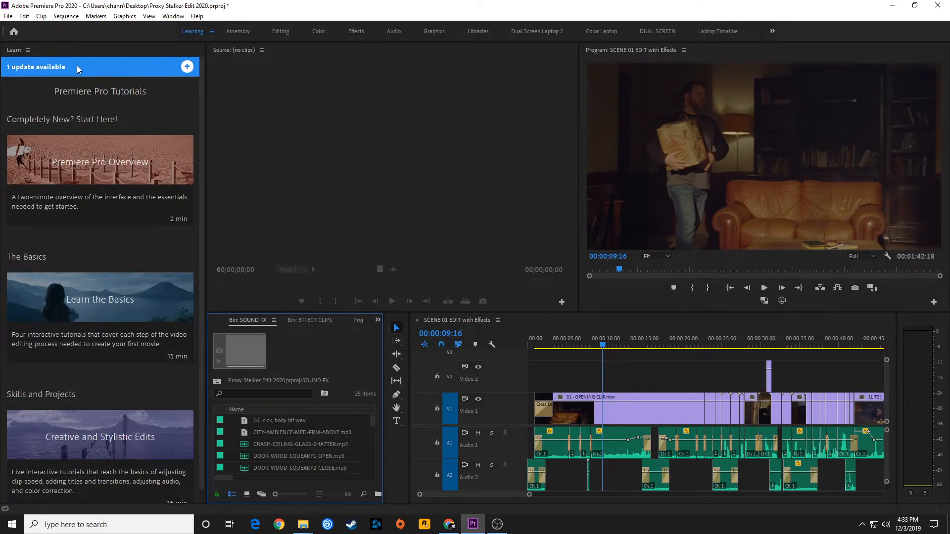
{"action": "mouse_move", "coordinate": [15, 217]}
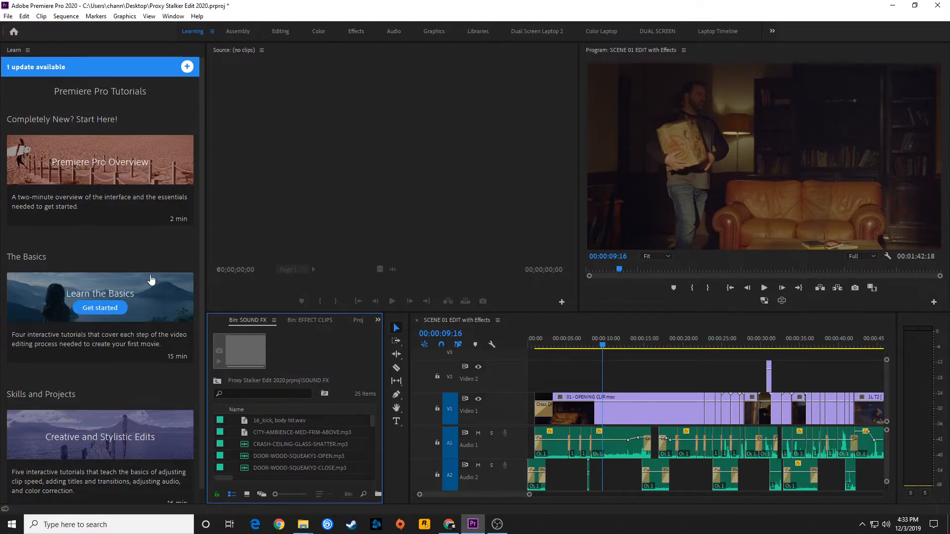
{"action": "left_click", "coordinate": [233, 31]}
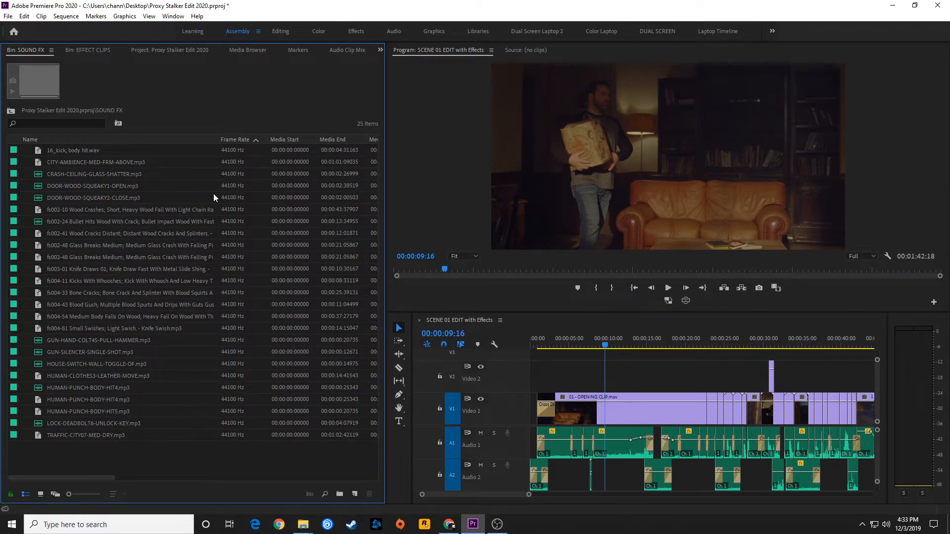
{"action": "left_click", "coordinate": [528, 49]}
{"action": "left_click", "coordinate": [441, 50]}
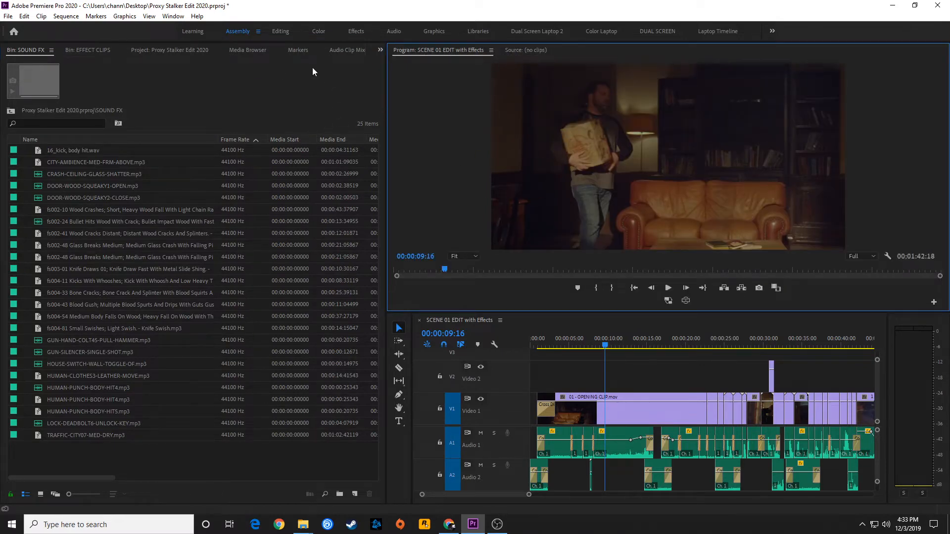
- Return to the Editing workspace and cycle through the tabs of the upper-left panel group
{"action": "left_click", "coordinate": [280, 32]}
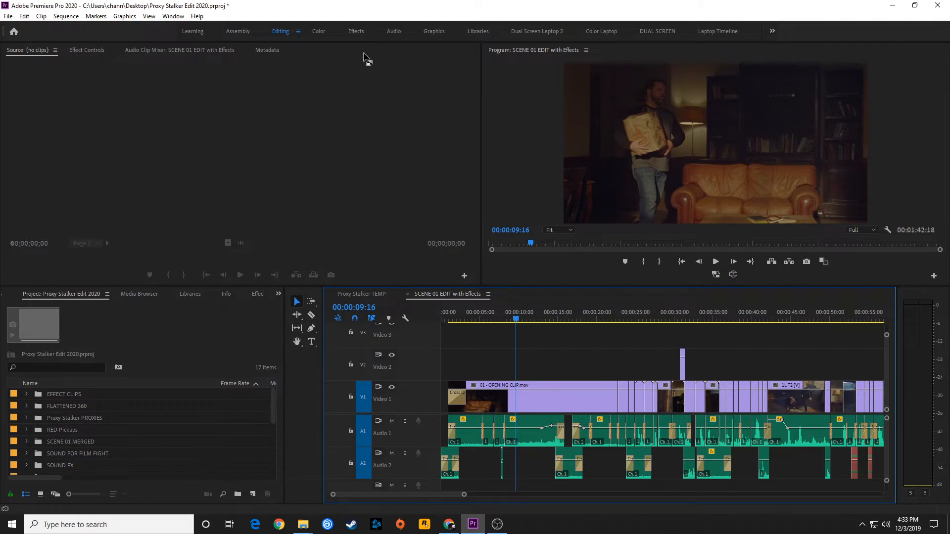
{"action": "scroll", "coordinate": [78, 49], "scroll_direction": "down", "scroll_amount": 1}
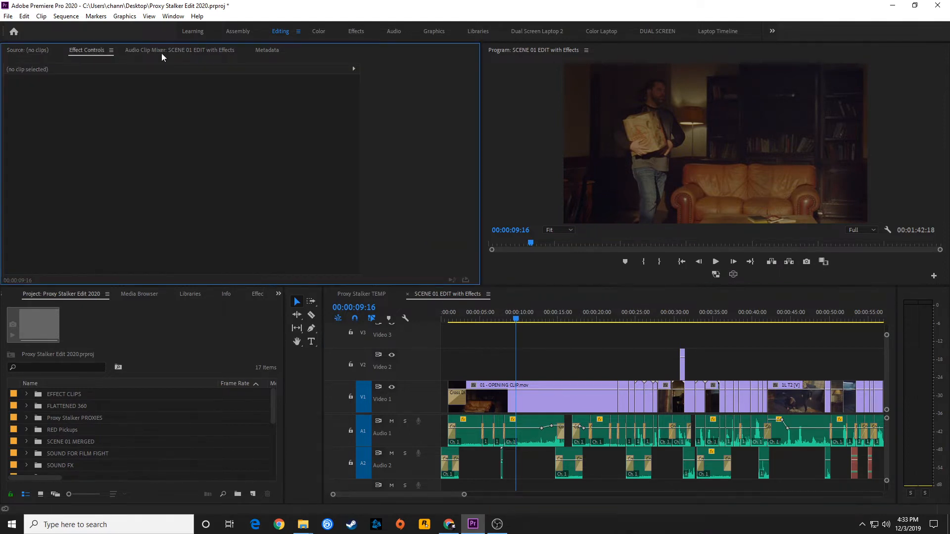
{"action": "scroll", "coordinate": [161, 51], "scroll_direction": "down", "scroll_amount": 1}
{"action": "scroll", "coordinate": [189, 52], "scroll_direction": "down", "scroll_amount": 1}
{"action": "left_click", "coordinate": [41, 56]}
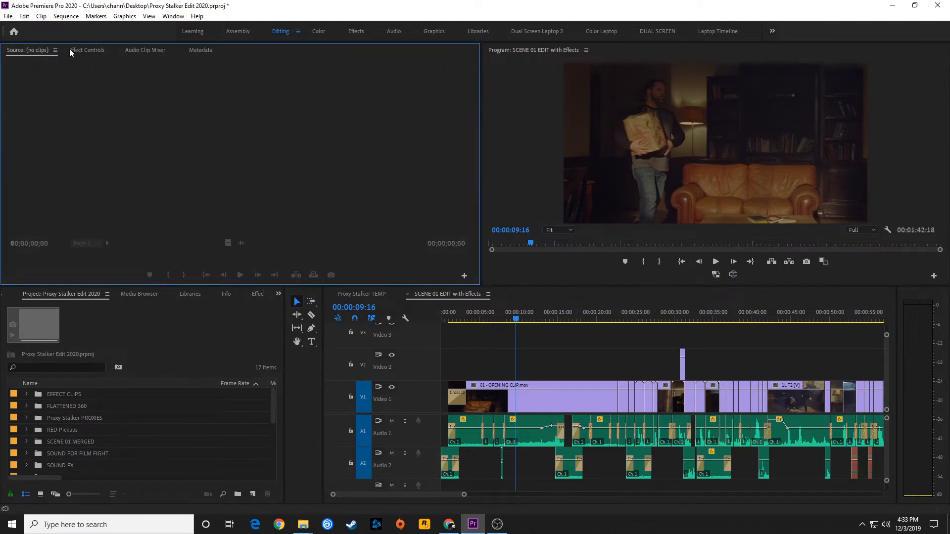
- Preview the Color, Effects, Audio and Panels workspaces, returning to the Editing workspace
{"action": "left_click", "coordinate": [321, 30]}
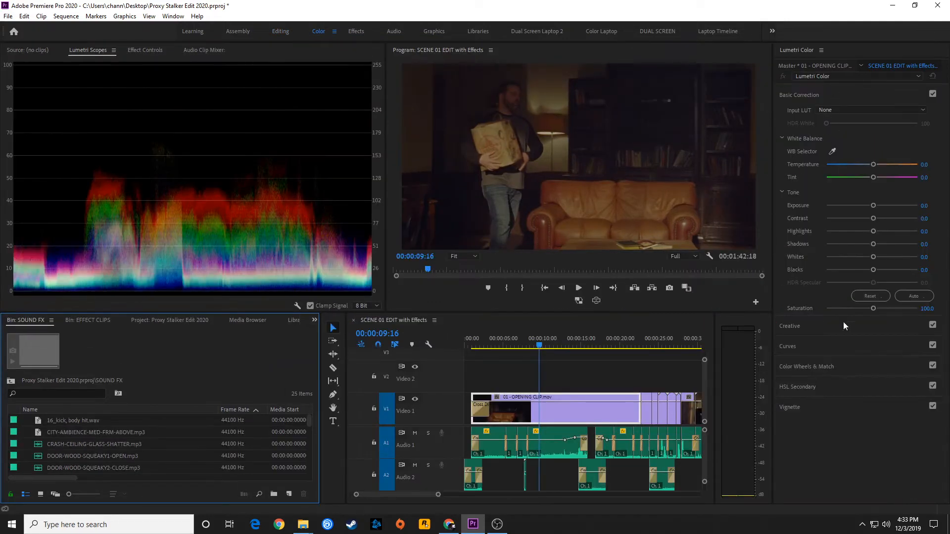
{"action": "left_click", "coordinate": [354, 31]}
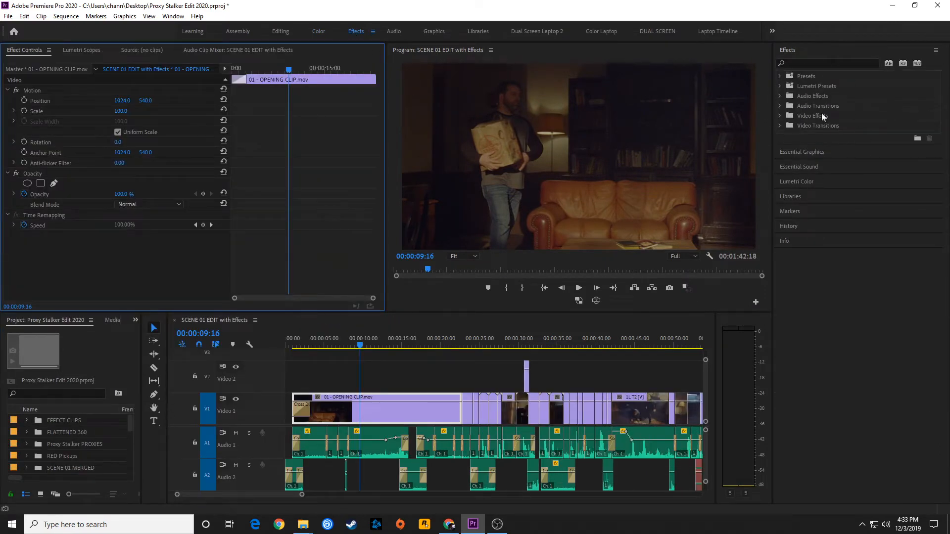
{"action": "left_click", "coordinate": [394, 31]}
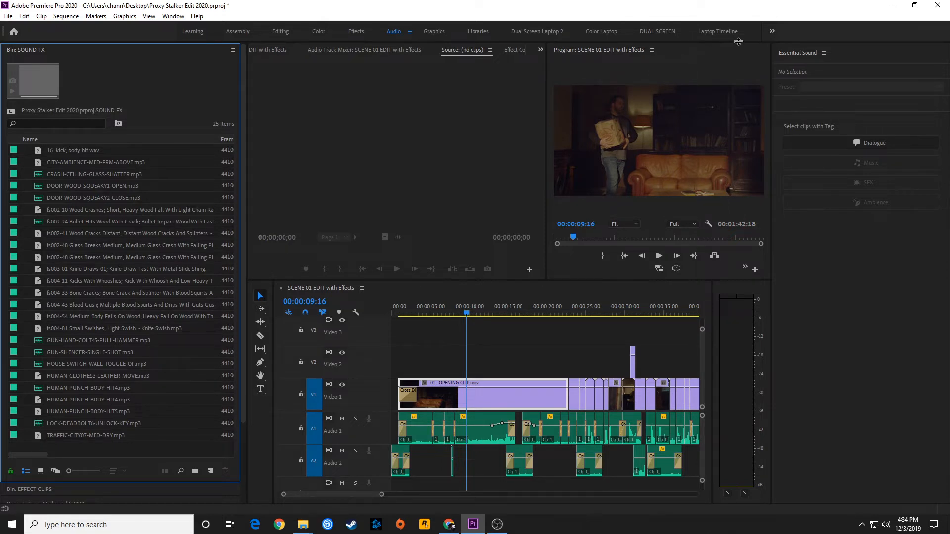
{"action": "left_click", "coordinate": [772, 30]}
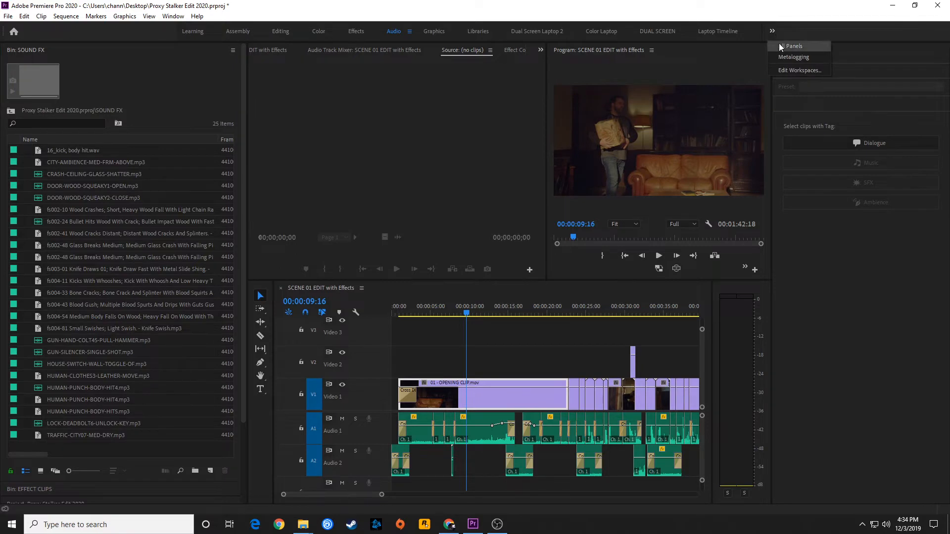
{"action": "left_click", "coordinate": [785, 44]}
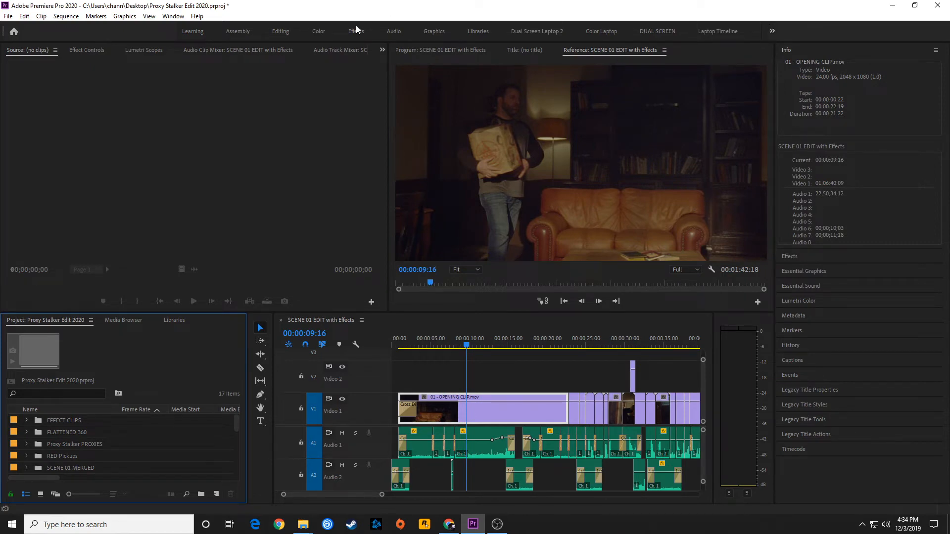
{"action": "left_click", "coordinate": [280, 32]}
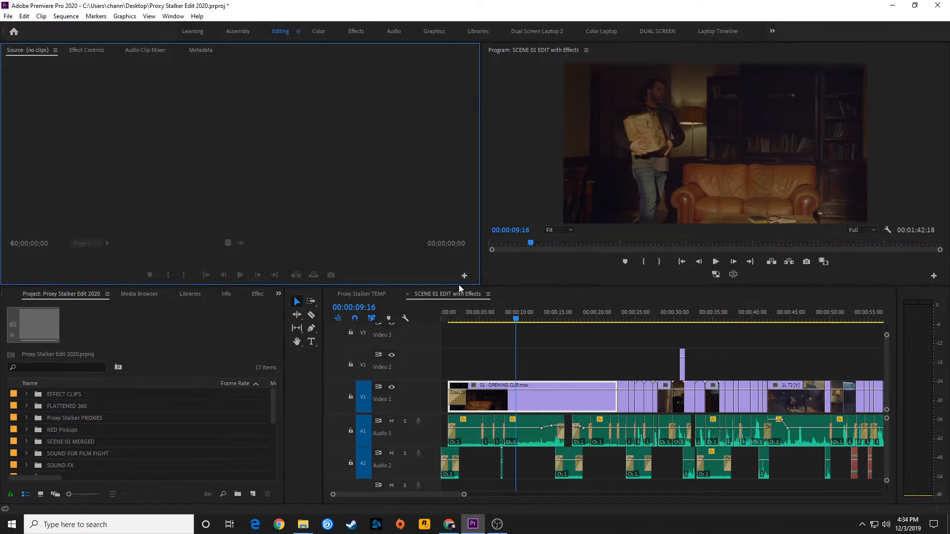
- Move the SCENE 01 EDIT with Effects timeline into the upper-left panel group
{"action": "left_click", "coordinate": [434, 295]}
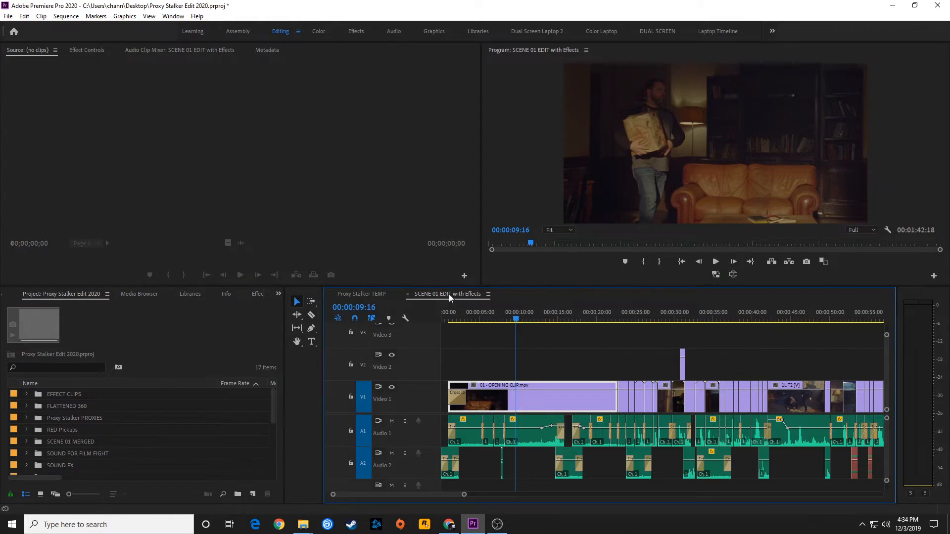
{"action": "left_click_drag", "start_coordinate": [448, 293], "coordinate": [202, 127]}
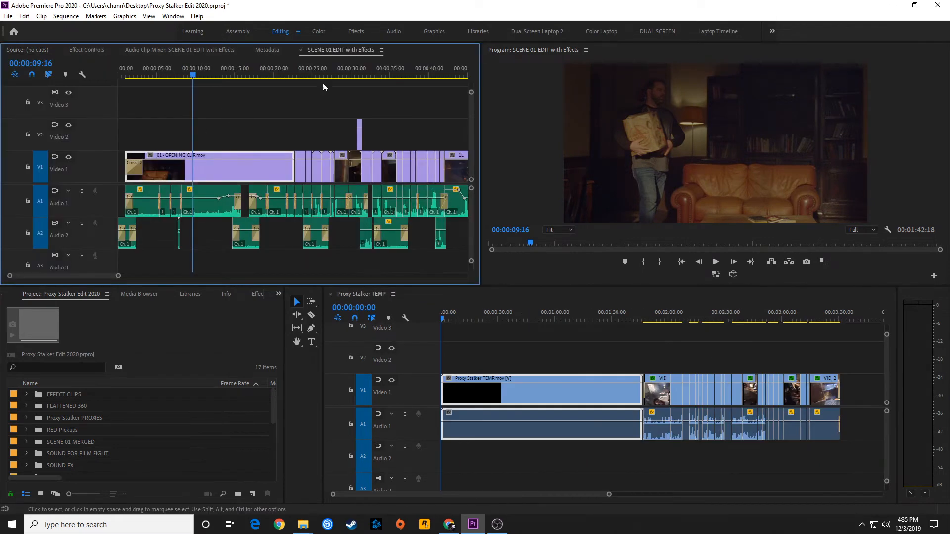
- Cycle through the Metadata, Audio Clip Mixer, Effect Controls and Source tabs of the upper-left panel group
{"action": "left_click", "coordinate": [267, 51]}
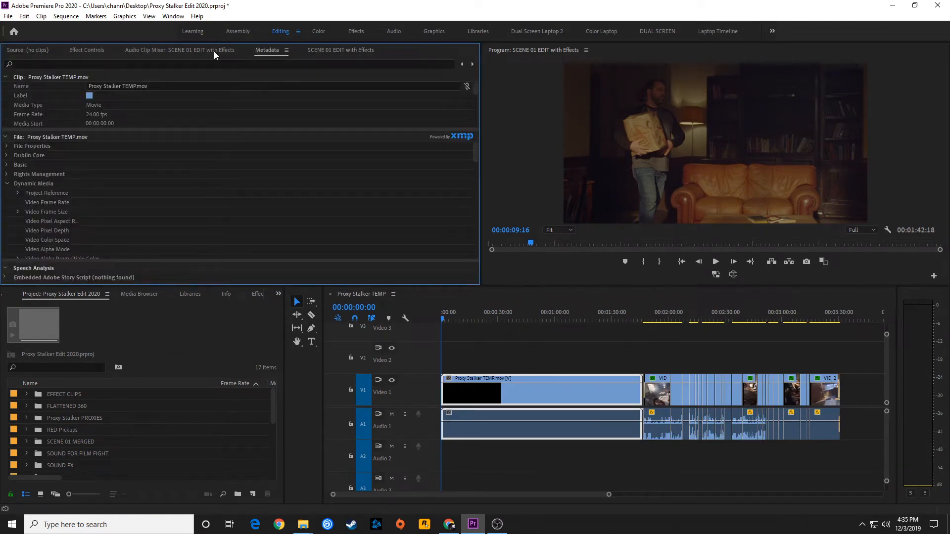
{"action": "left_click", "coordinate": [180, 50]}
{"action": "left_click", "coordinate": [86, 50]}
{"action": "left_click", "coordinate": [28, 50]}
{"action": "left_click", "coordinate": [292, 50]}
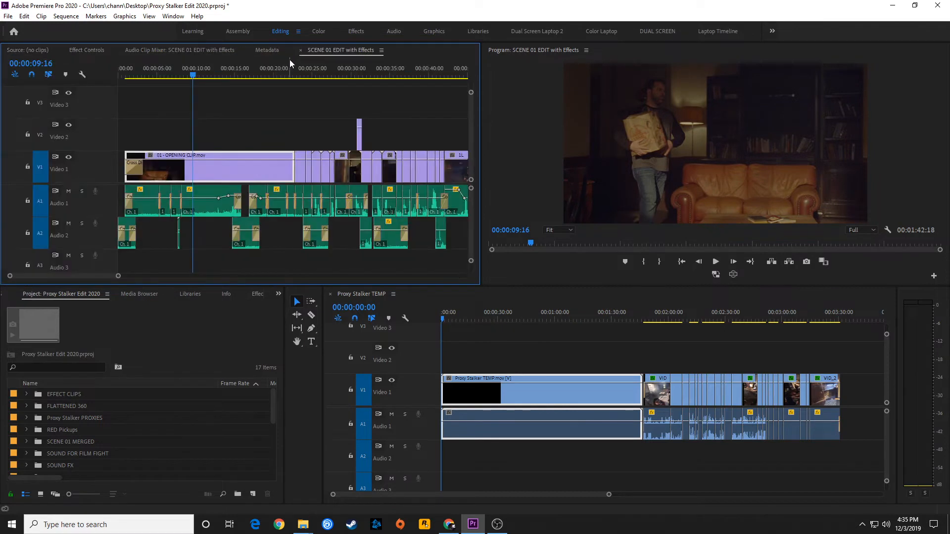
- Dock the SCENE 01 EDIT with Effects timeline as its own panel stacked with the Proxy Stalker TEMP timeline
{"action": "left_click_drag", "start_coordinate": [340, 49], "coordinate": [491, 316]}
{"action": "left_click", "coordinate": [439, 307]}
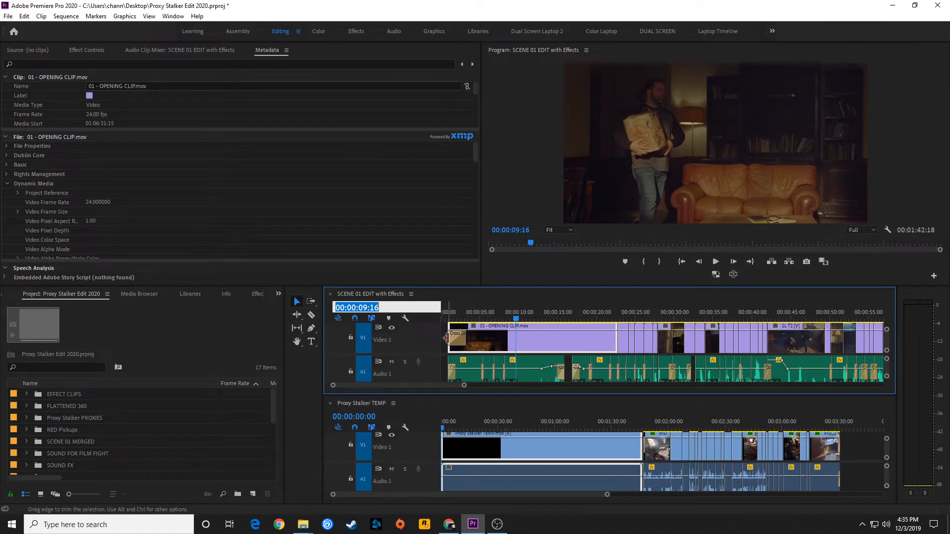
{"action": "left_click", "coordinate": [425, 412]}
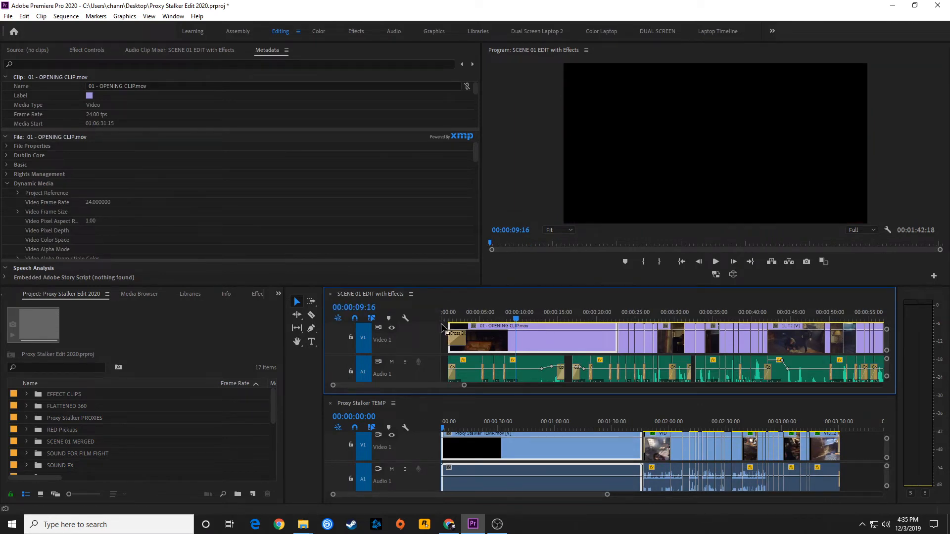
{"action": "left_click", "coordinate": [406, 341]}
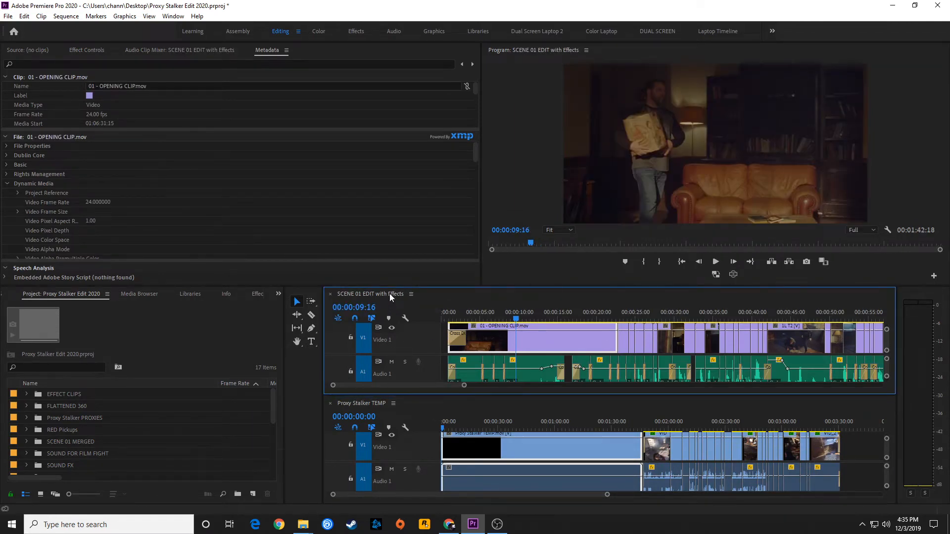
{"action": "left_click_drag", "start_coordinate": [390, 293], "coordinate": [497, 496]}
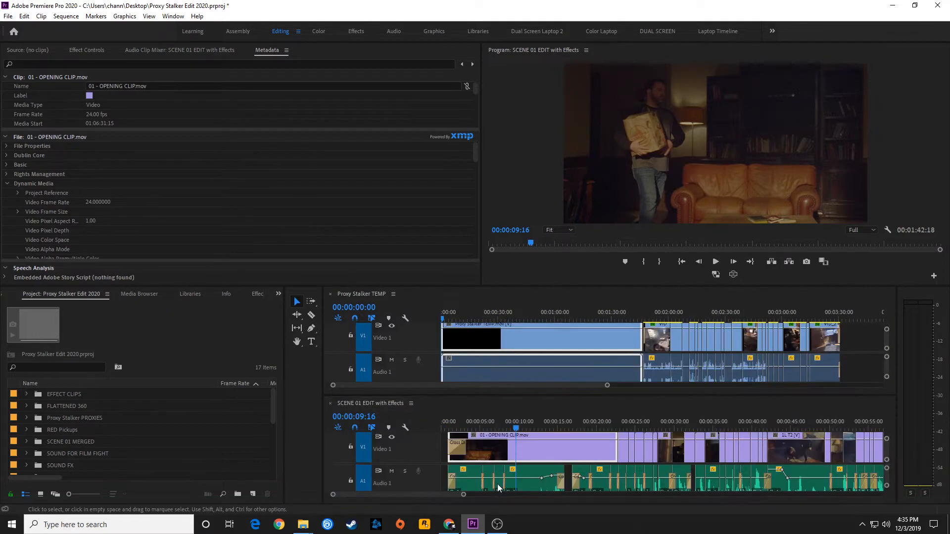
- Move the SCENE 01 timeline panel beside the Proxy Stalker TEMP timeline, placing it at the far right
{"action": "left_click_drag", "start_coordinate": [364, 405], "coordinate": [337, 368]}
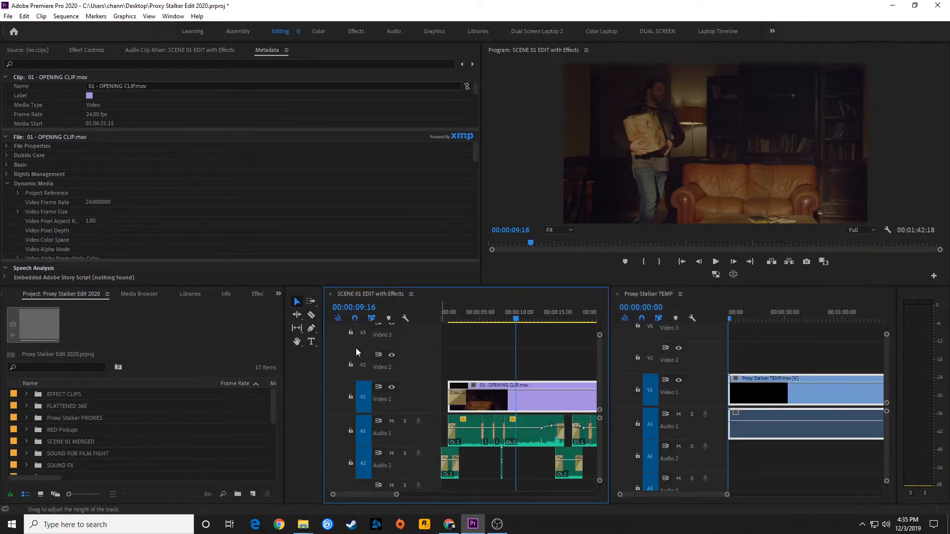
{"action": "left_click_drag", "start_coordinate": [355, 295], "coordinate": [874, 381]}
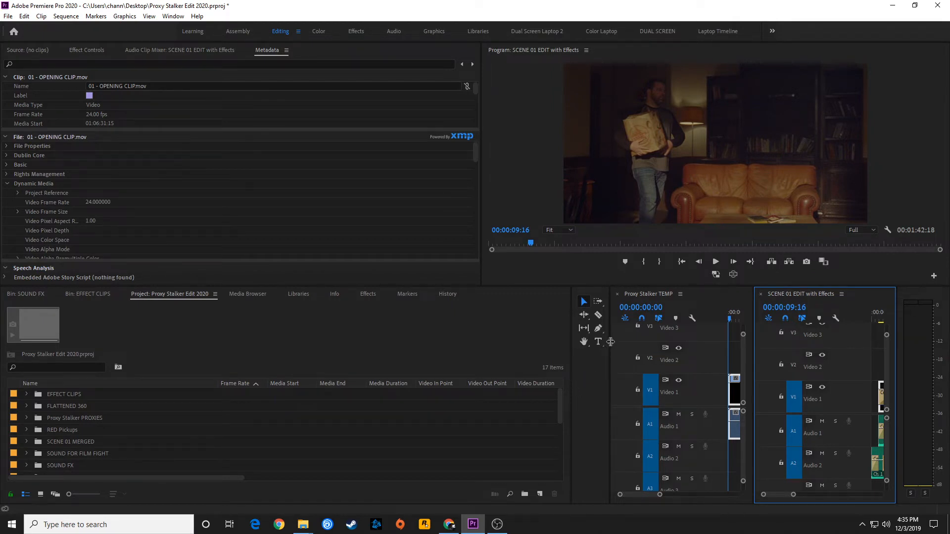
- Widen the Proxy Stalker TEMP timeline panel by resizing the dividers on both sides of it
{"action": "left_click_drag", "start_coordinate": [610, 341], "coordinate": [290, 340]}
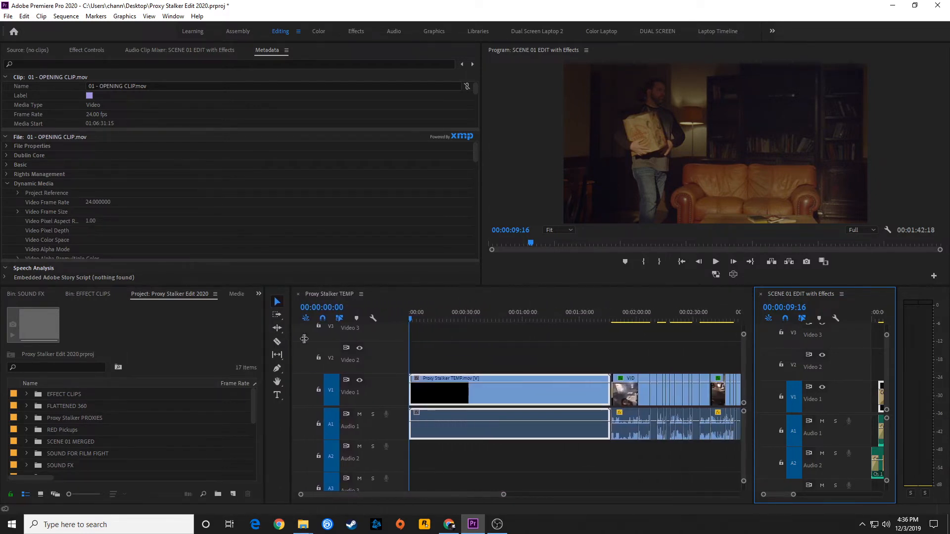
{"action": "left_click", "coordinate": [752, 345]}
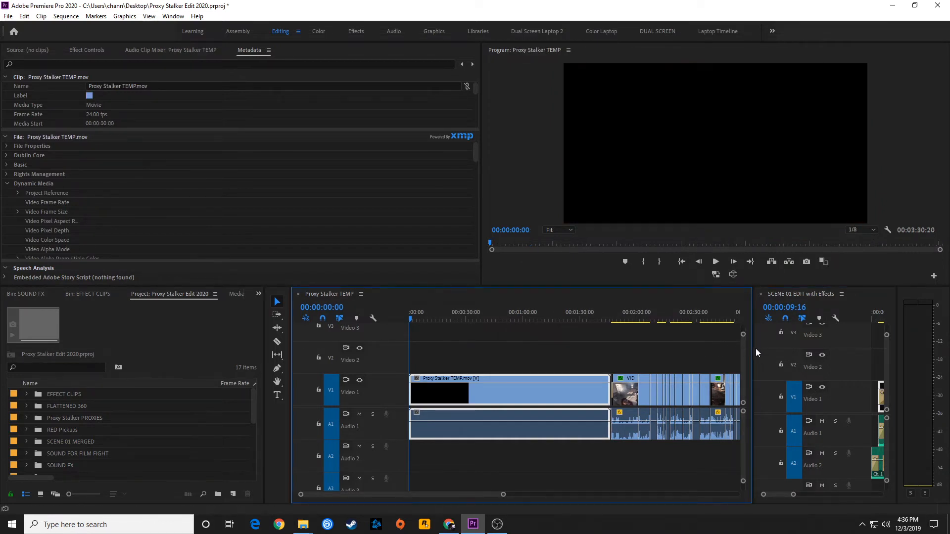
{"action": "left_click_drag", "start_coordinate": [753, 347], "coordinate": [608, 352]}
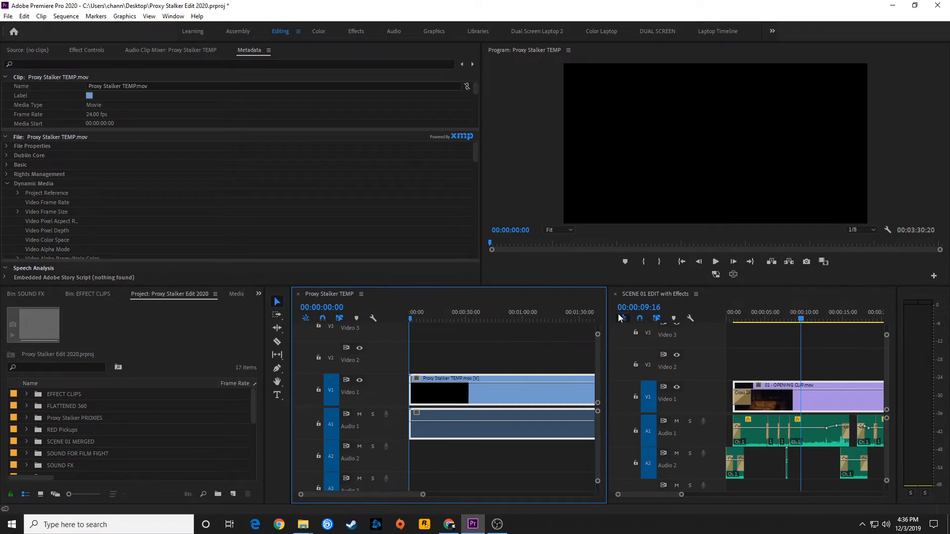
- Regroup the SCENE 01 timeline as a tab beside Proxy Stalker TEMP and widen the timeline panel up to the audio meters
{"action": "left_click_drag", "start_coordinate": [661, 295], "coordinate": [409, 374]}
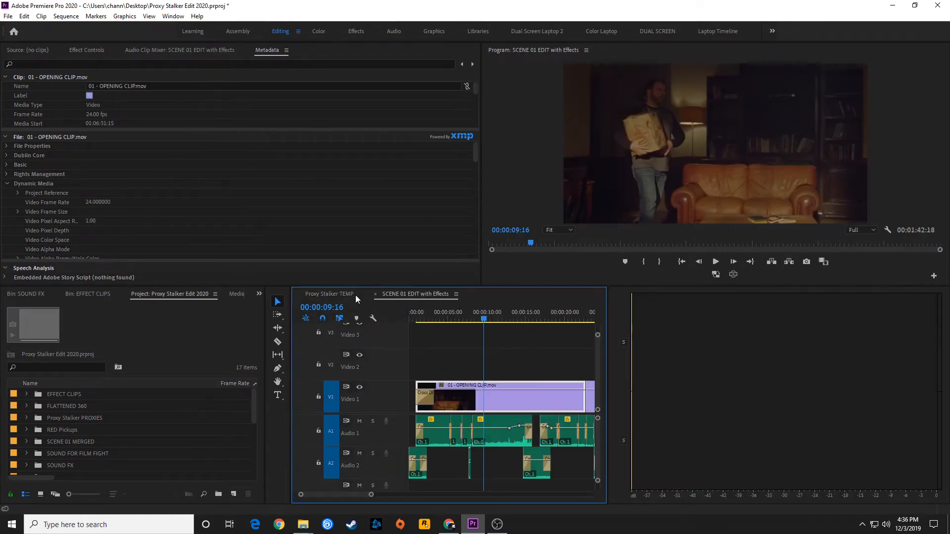
{"action": "left_click", "coordinate": [354, 295]}
{"action": "left_click", "coordinate": [382, 292]}
{"action": "left_click", "coordinate": [361, 291]}
{"action": "left_click", "coordinate": [399, 293]}
{"action": "left_click_drag", "start_coordinate": [608, 338], "coordinate": [886, 329]}
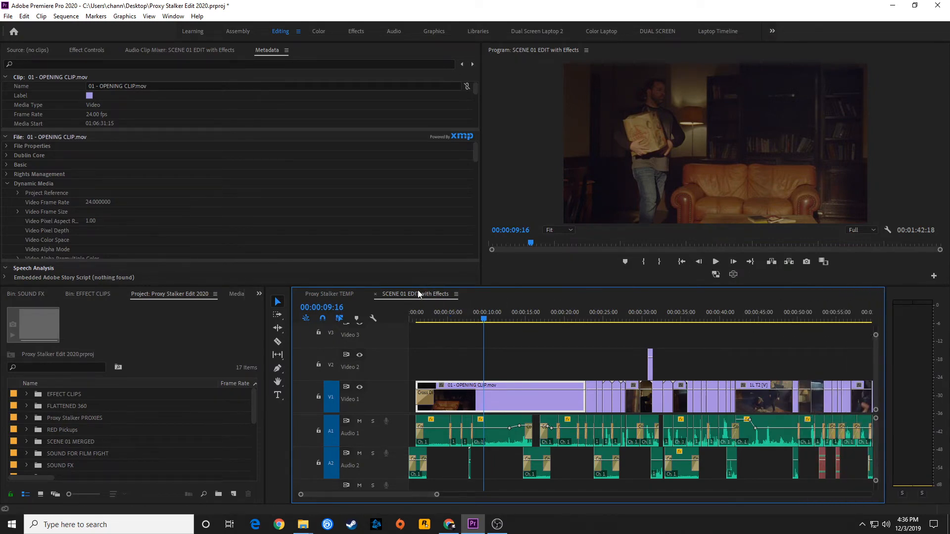
- Dock the SCENE 01 timeline into the Program monitor group and move the Audio Clip Mixer into the lower-left panel group
{"action": "left_click_drag", "start_coordinate": [413, 301], "coordinate": [690, 119]}
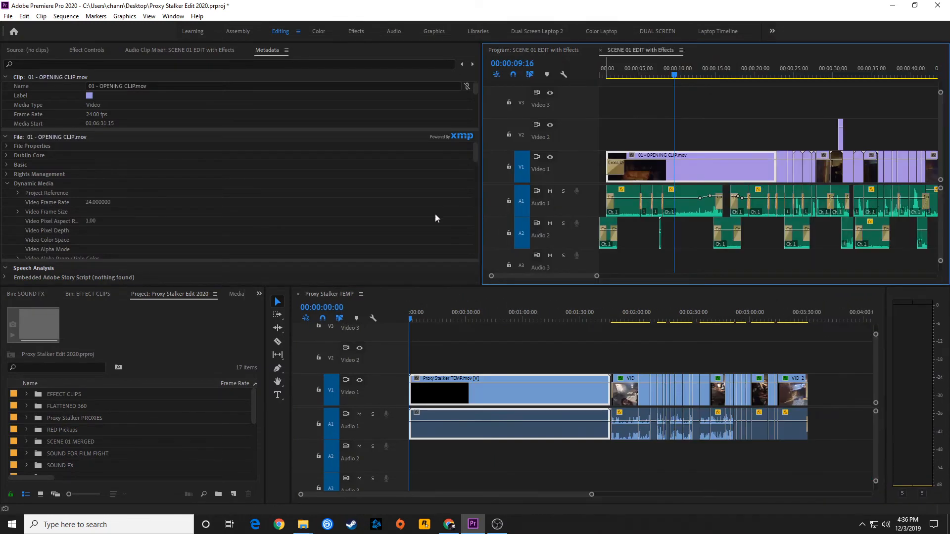
{"action": "left_click_drag", "start_coordinate": [206, 51], "coordinate": [213, 349]}
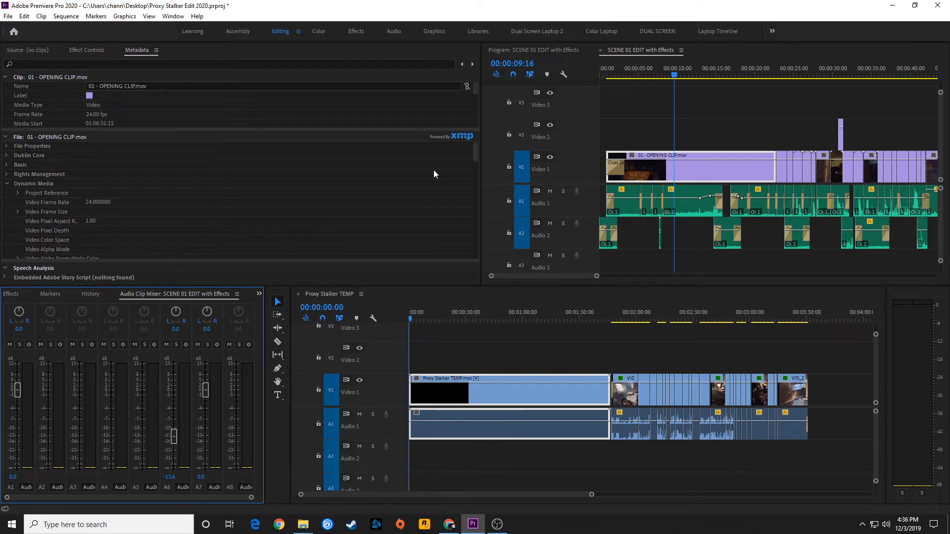
{"action": "left_click", "coordinate": [567, 50]}
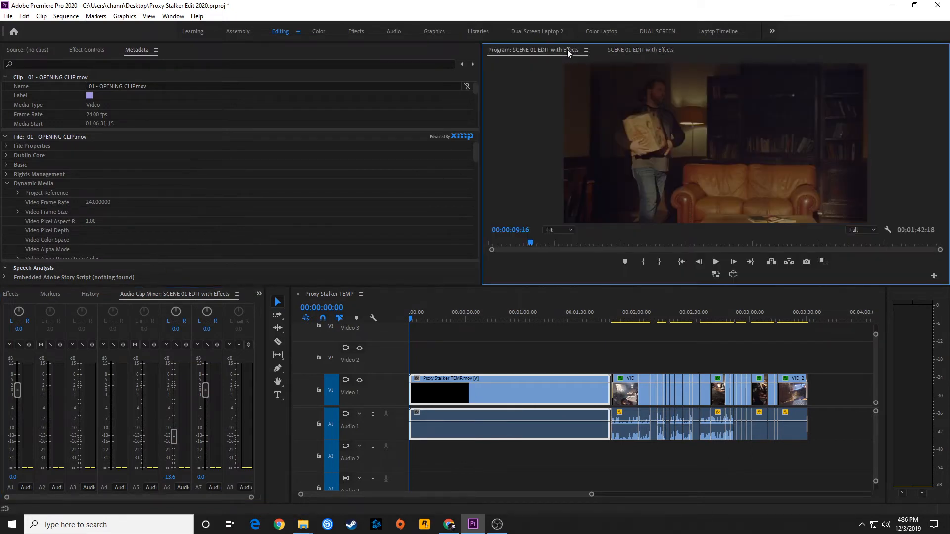
{"action": "left_click", "coordinate": [628, 54]}
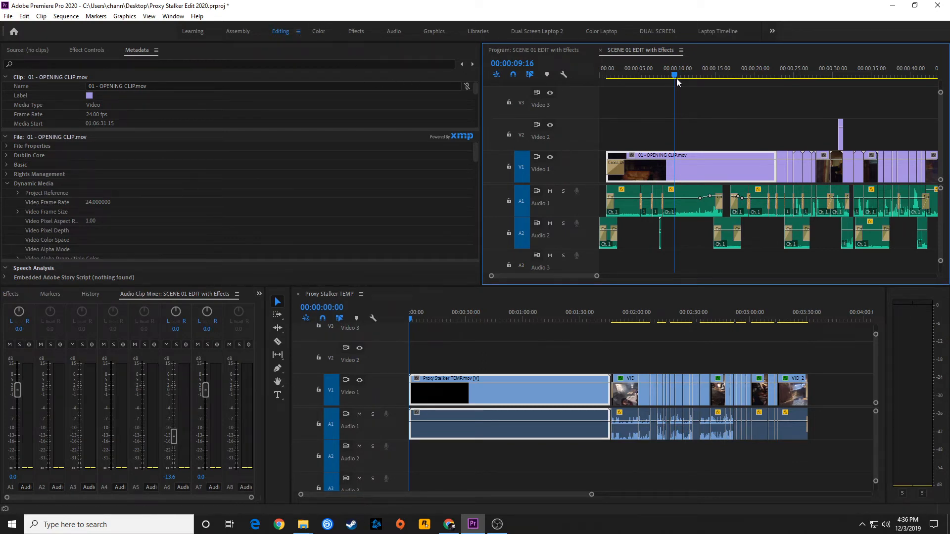
- Save the current panel layout as a new workspace named TEST WORKSPACE
{"action": "left_click", "coordinate": [298, 32]}
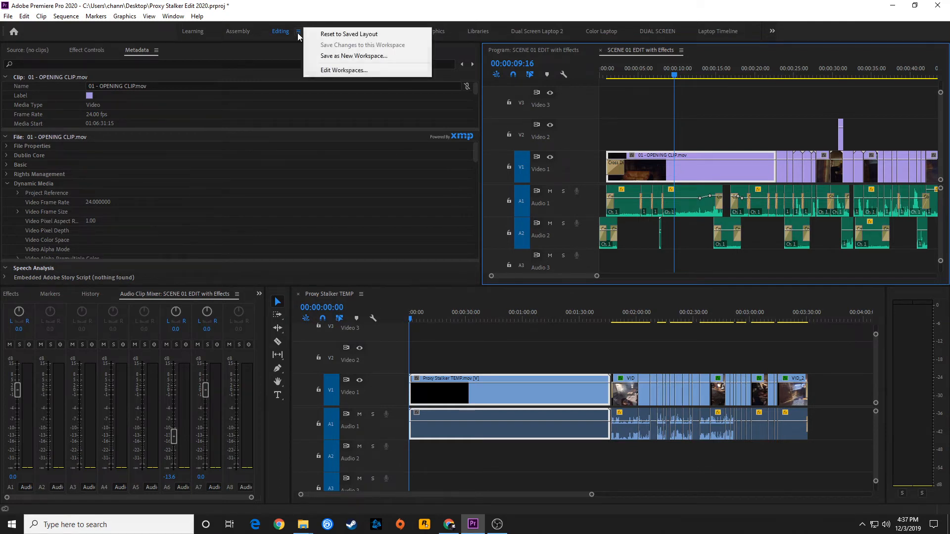
{"action": "left_click", "coordinate": [345, 56]}
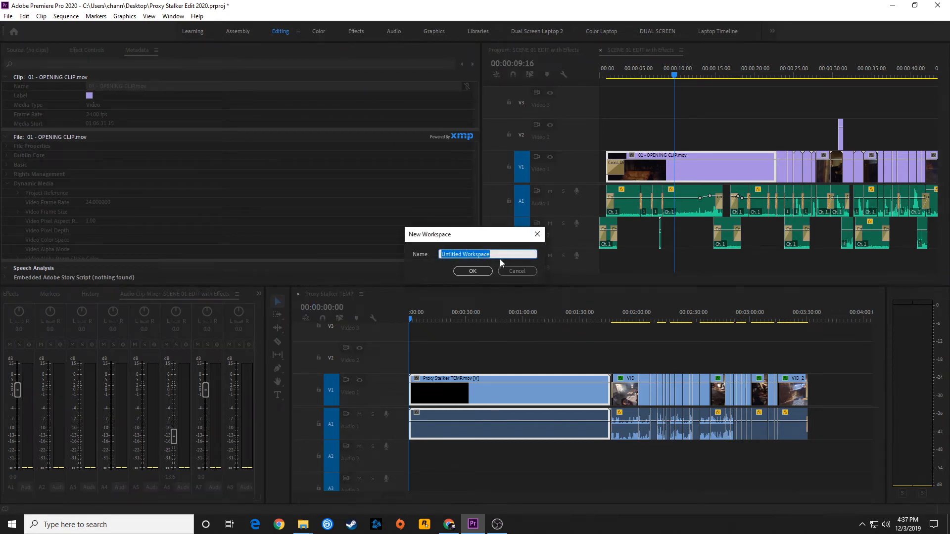
{"action": "type", "text": "TEST WO"}
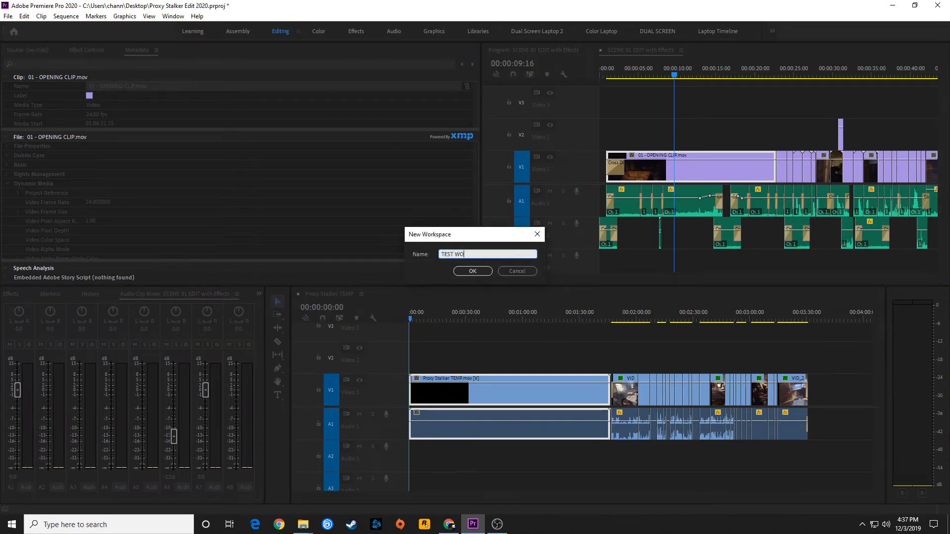
{"action": "type", "text": "RKSPACE"}
{"action": "key", "text": "Return"}
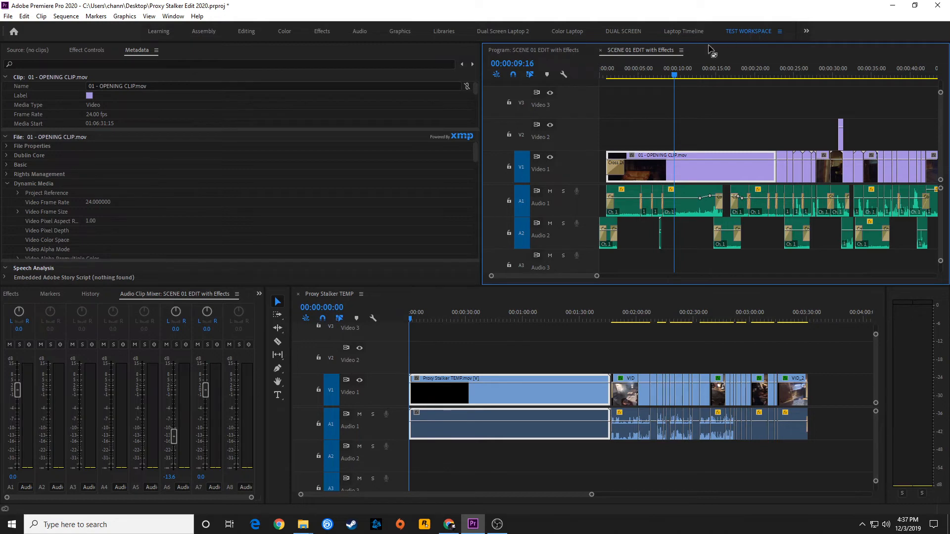
- Switch between the Editing and TEST WORKSPACE workspaces, then reset the Editing workspace to its saved layout
{"action": "left_click", "coordinate": [248, 33]}
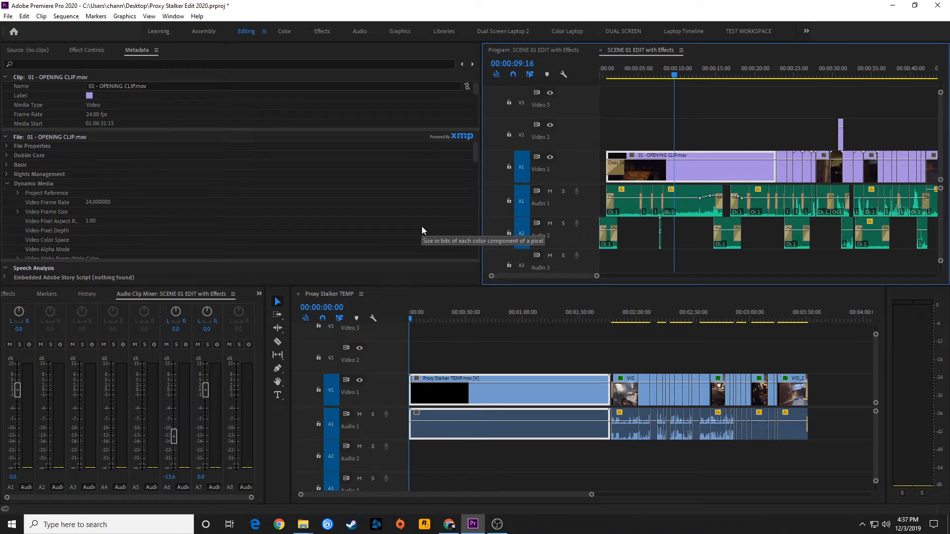
{"action": "left_click", "coordinate": [742, 31]}
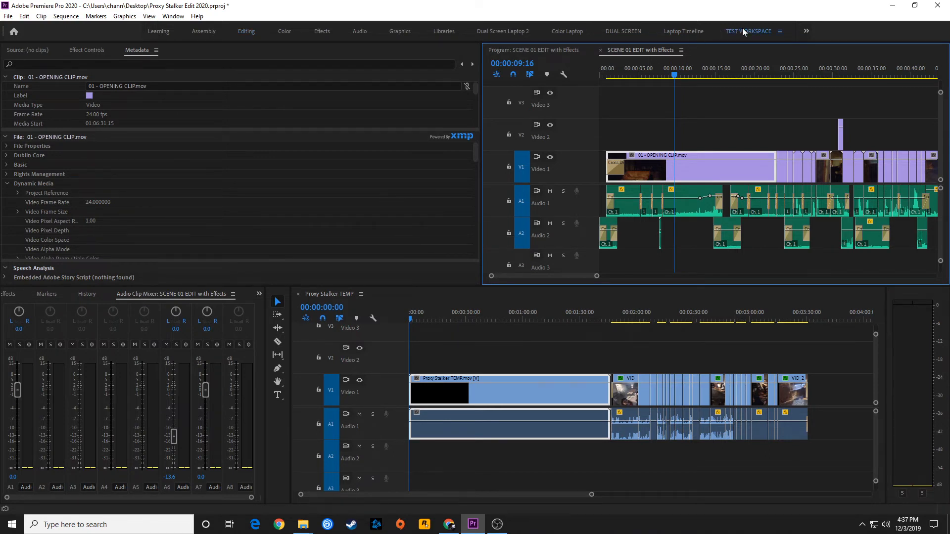
{"action": "left_click", "coordinate": [247, 36]}
{"action": "left_click", "coordinate": [265, 32]}
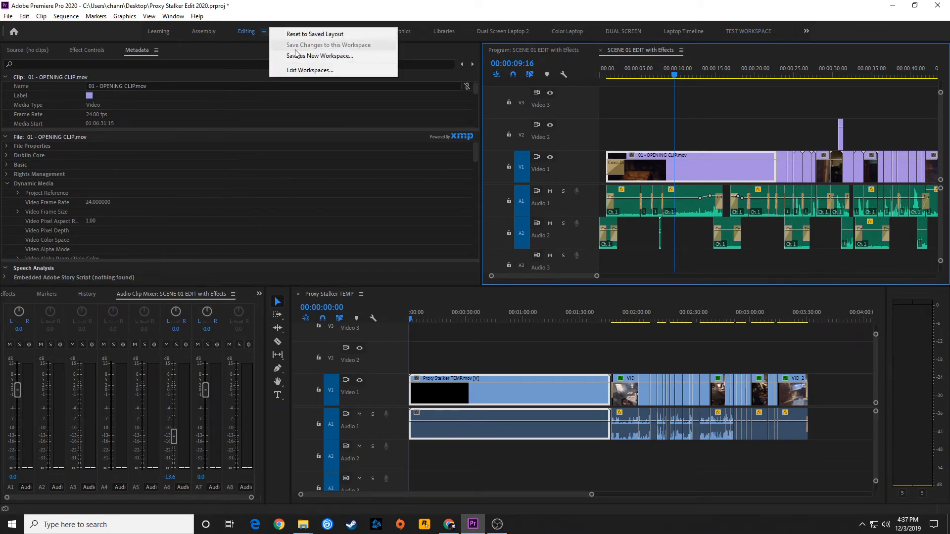
{"action": "left_click", "coordinate": [317, 35]}
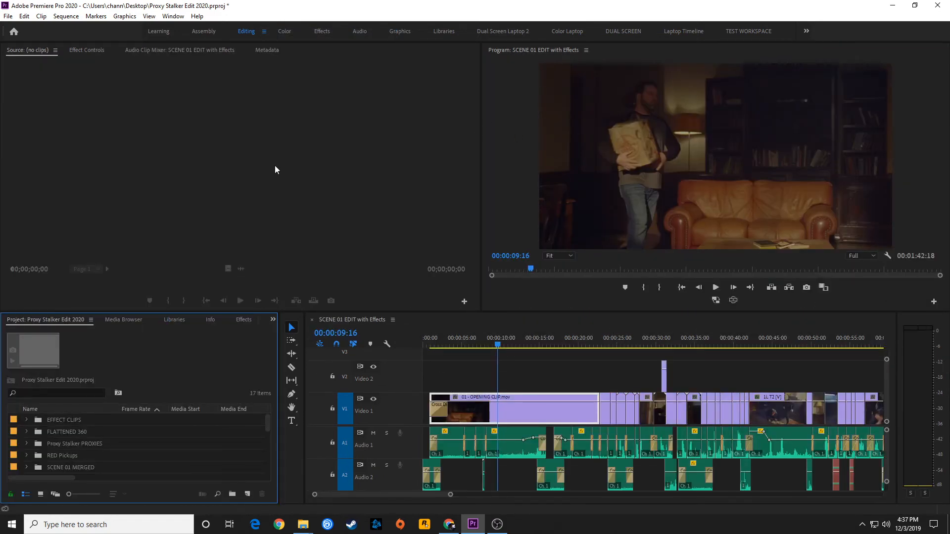
- Switch through TEST WORKSPACE, Editing and Color workspaces to compare their layouts
{"action": "left_click", "coordinate": [749, 31]}
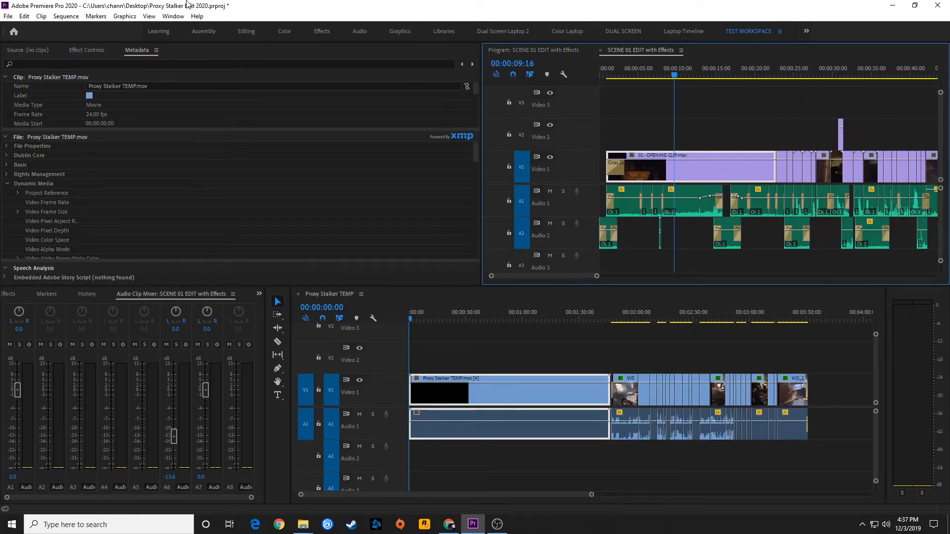
{"action": "left_click", "coordinate": [249, 29]}
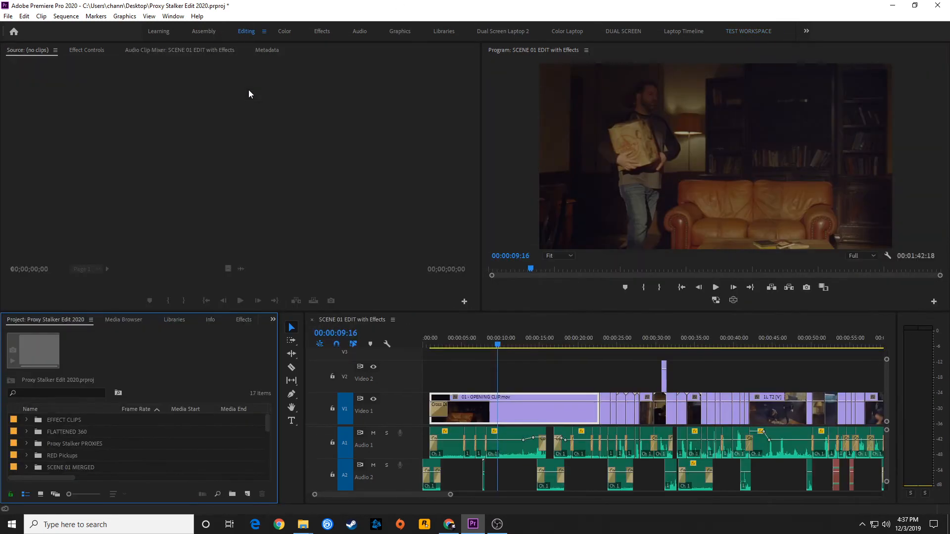
{"action": "left_click", "coordinate": [292, 31]}
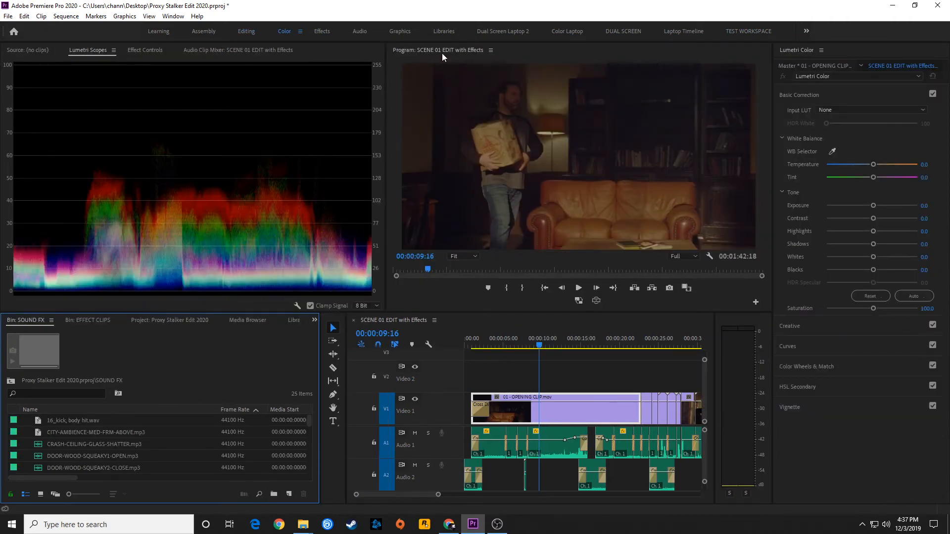
- Move the Program monitor into the timeline panel group, then reset the Color workspace to its saved layout
{"action": "left_click_drag", "start_coordinate": [441, 52], "coordinate": [486, 414]}
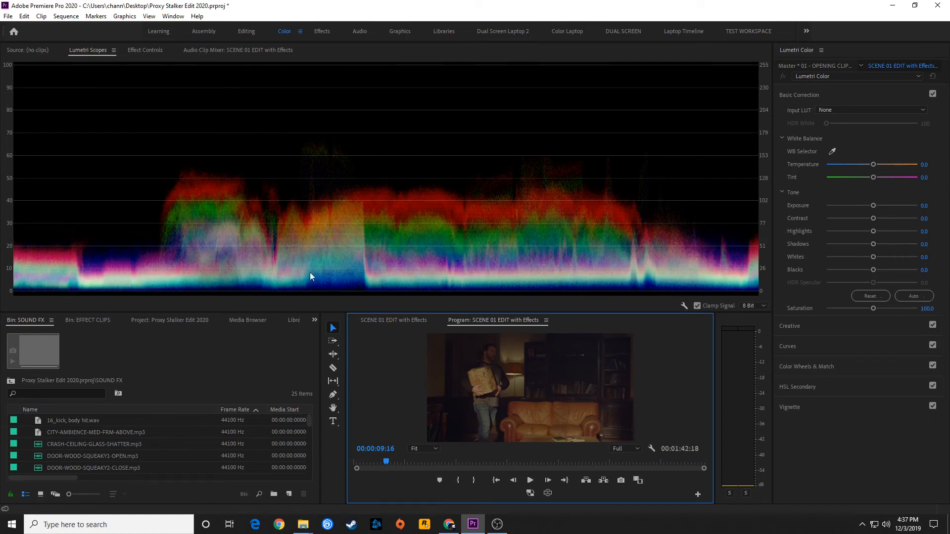
{"action": "left_click", "coordinate": [299, 32]}
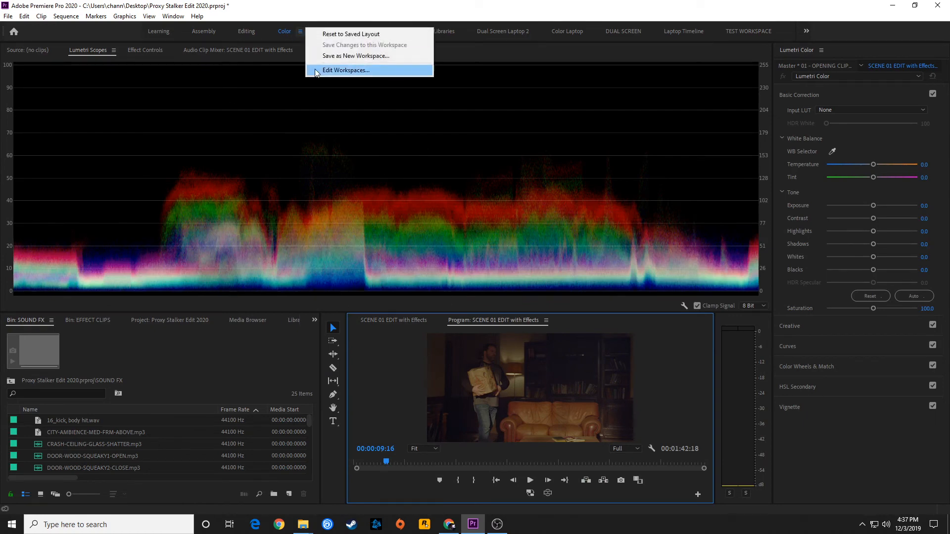
{"action": "left_click", "coordinate": [369, 35]}
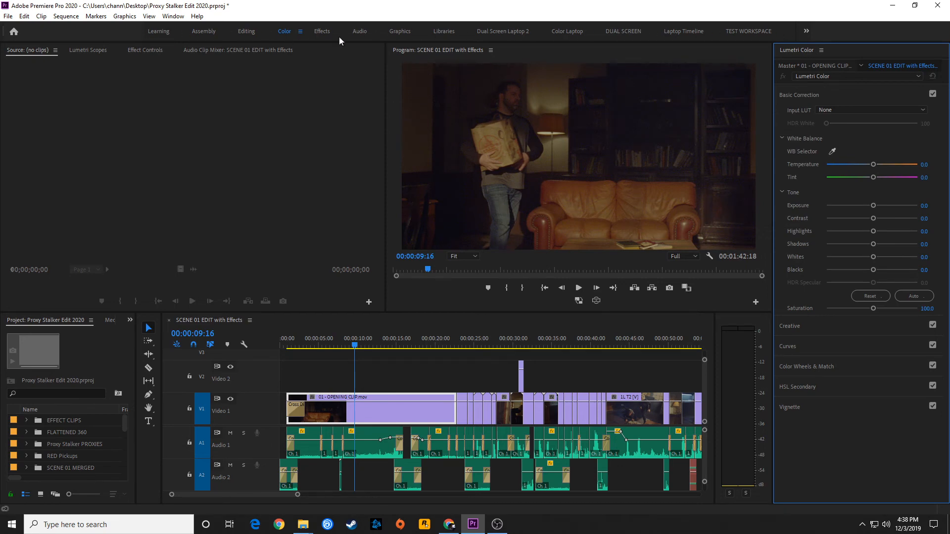
- Switch to TEST WORKSPACE through the Window menu's workspace list
{"action": "left_click", "coordinate": [174, 15]}
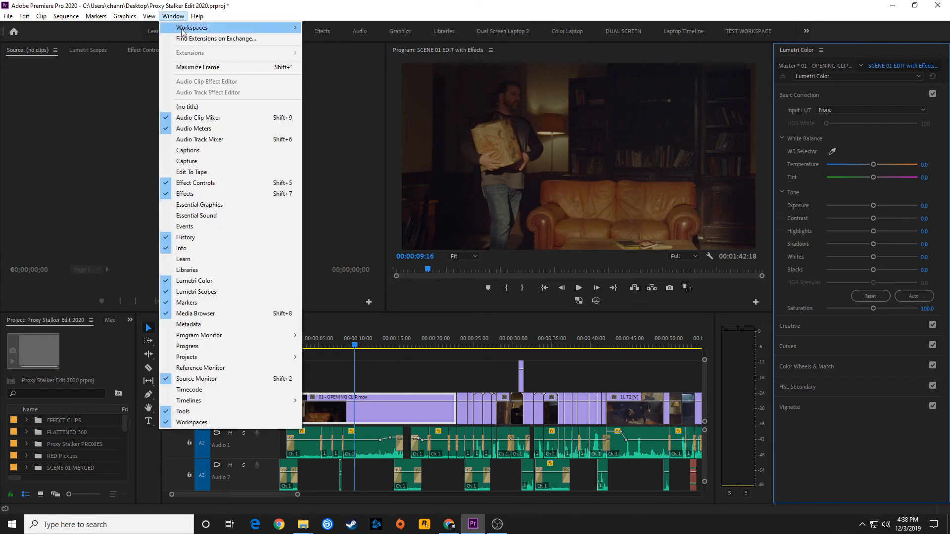
{"action": "mouse_move", "coordinate": [197, 33]}
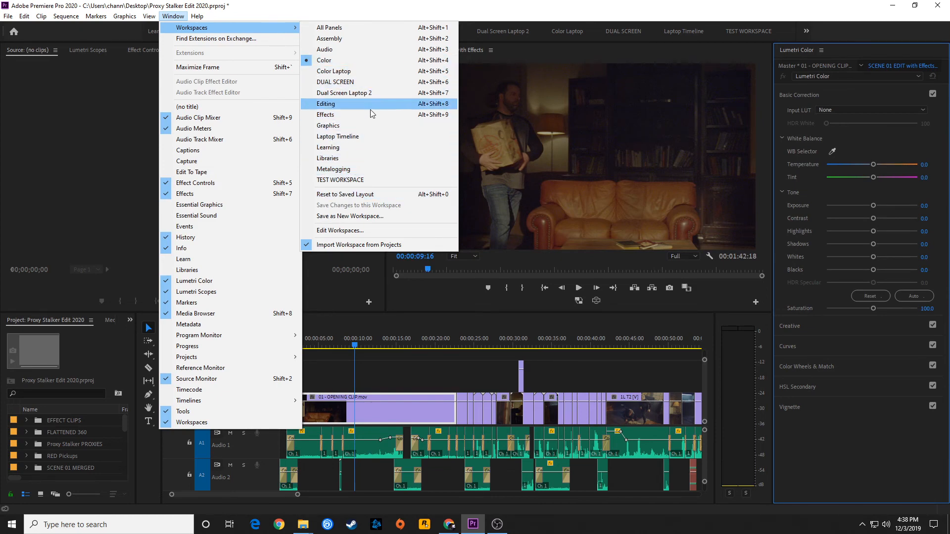
{"action": "left_click", "coordinate": [356, 181]}
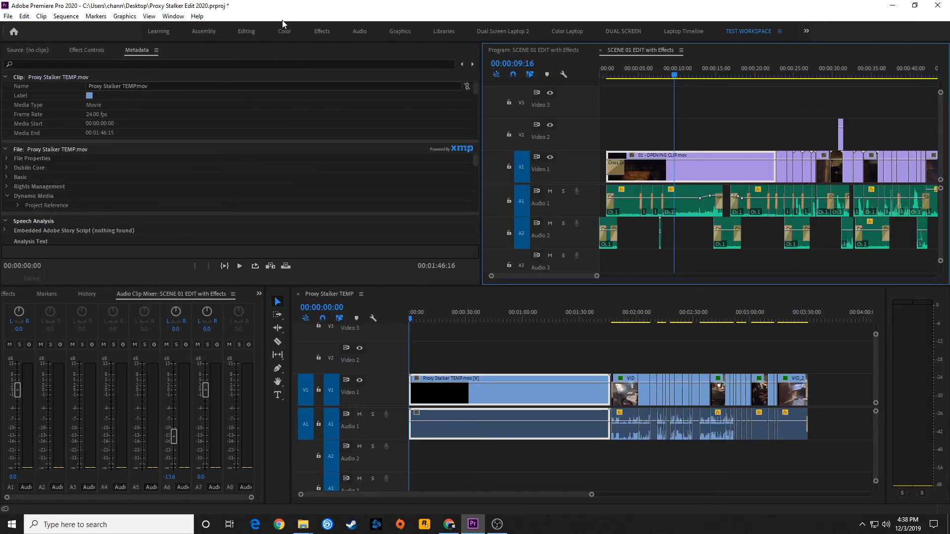
- Switch back to the Editing workspace through the Window menu's workspace list
{"action": "left_click", "coordinate": [173, 16]}
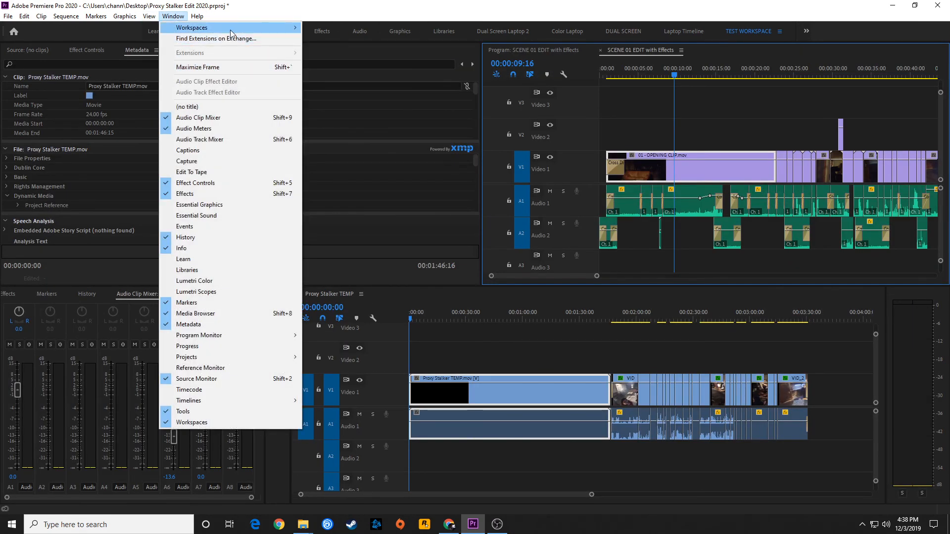
{"action": "mouse_move", "coordinate": [237, 30]}
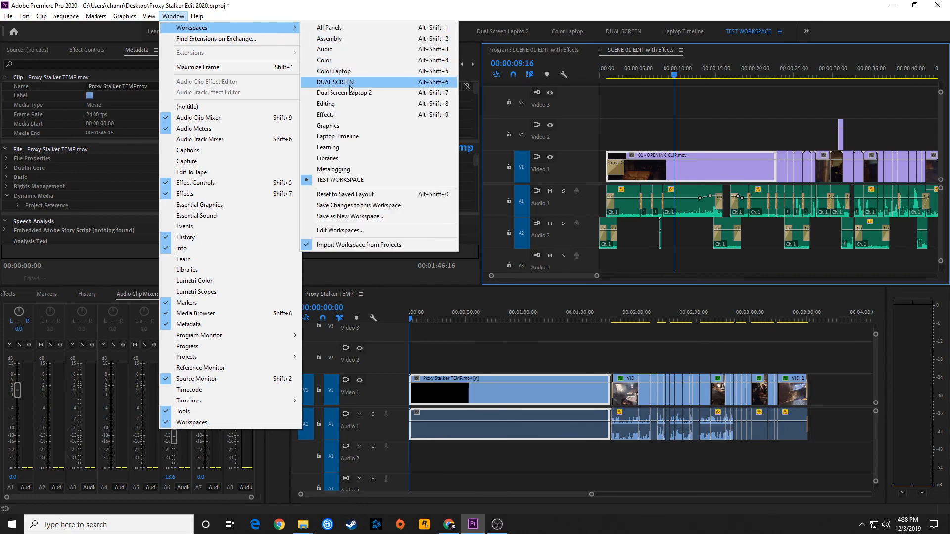
{"action": "left_click", "coordinate": [351, 105]}
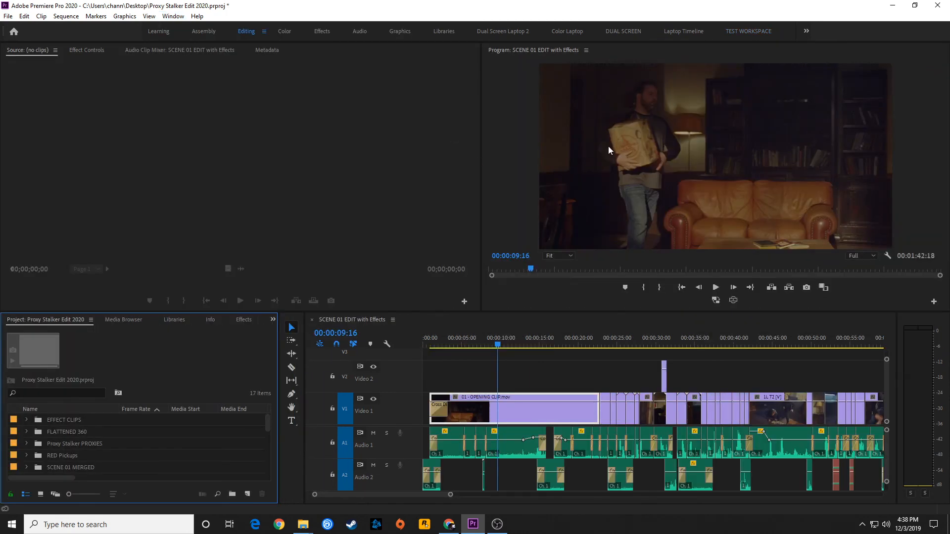
- Dock the Program monitor into the Source panel group, then reset the Editing workspace to its saved layout
{"action": "left_click_drag", "start_coordinate": [538, 59], "coordinate": [87, 133]}
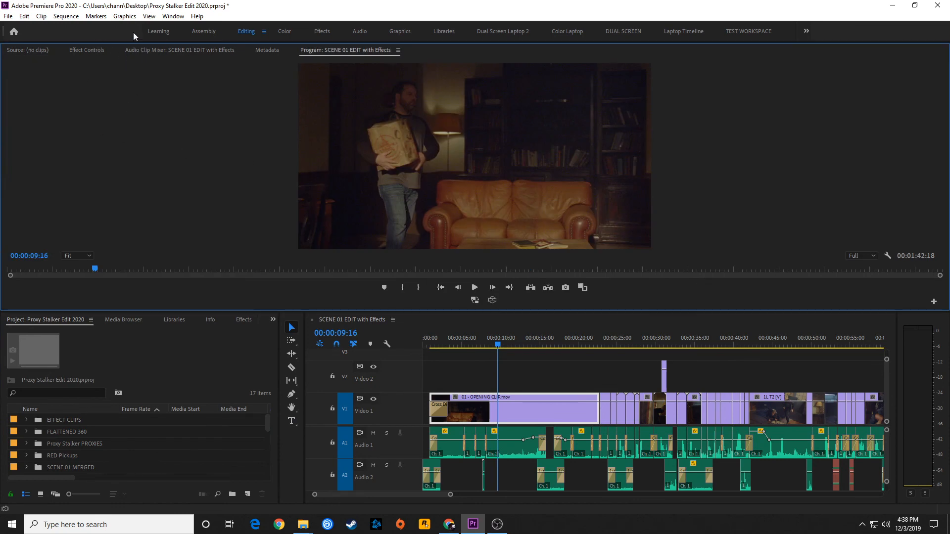
{"action": "left_click", "coordinate": [173, 19]}
{"action": "mouse_move", "coordinate": [275, 28]}
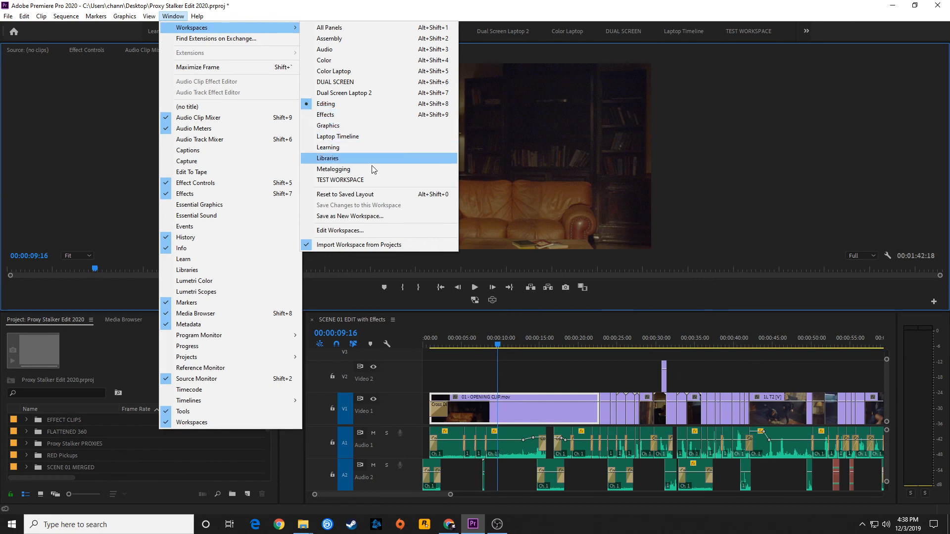
{"action": "left_click", "coordinate": [372, 194]}
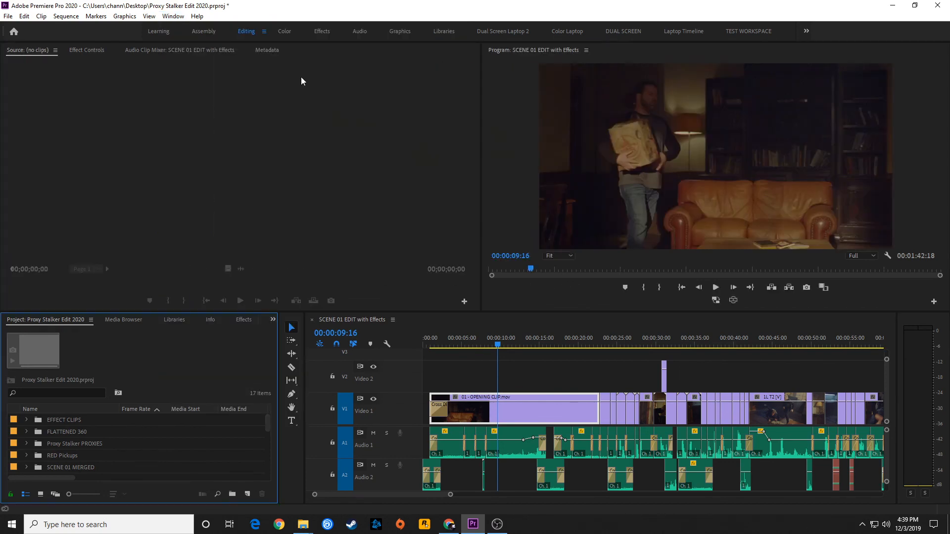
{"action": "left_click", "coordinate": [263, 32]}
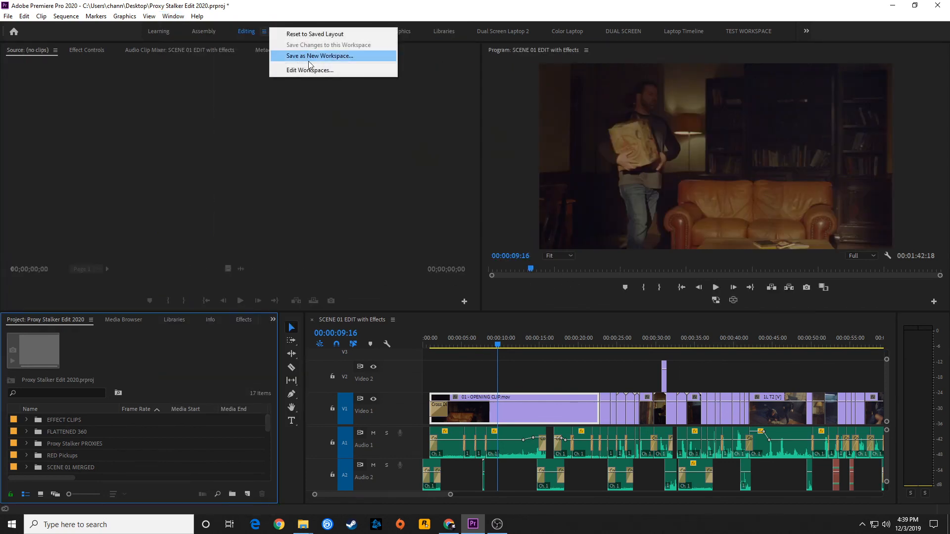
{"action": "left_click", "coordinate": [340, 36]}
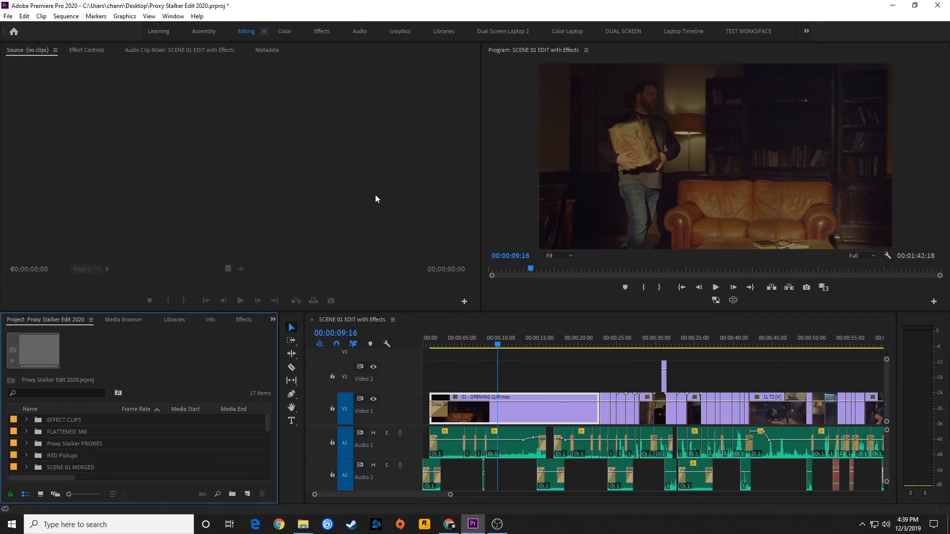